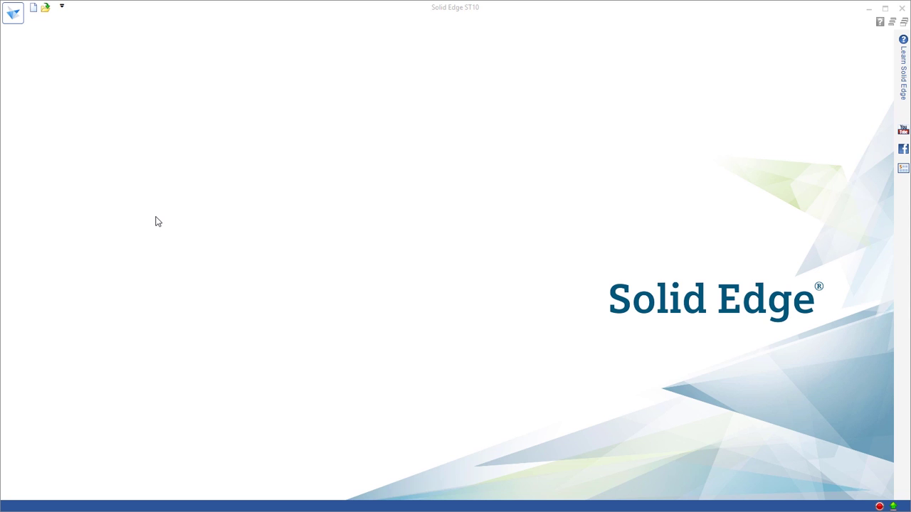
Step: Create a new part from the ANSI Metric template ansi metric part.par
{"action": "left_click", "coordinate": [33, 10]}
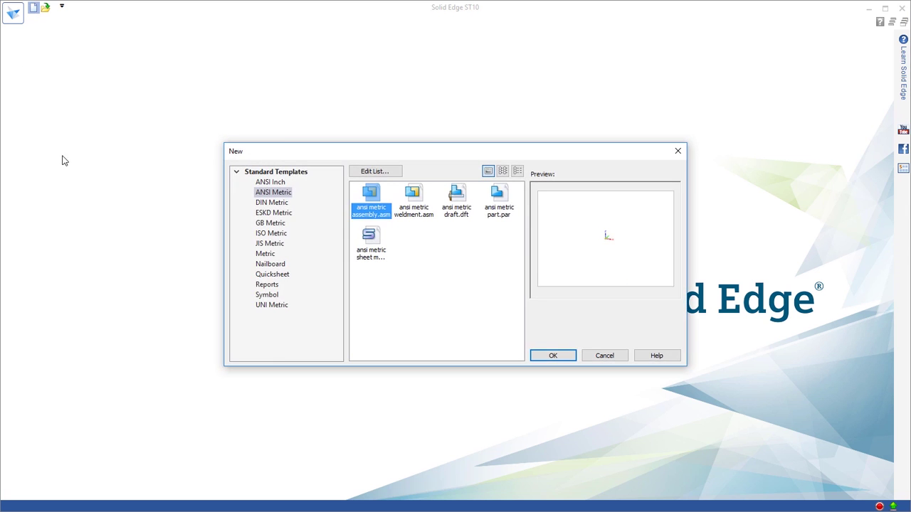
{"action": "left_click", "coordinate": [498, 211]}
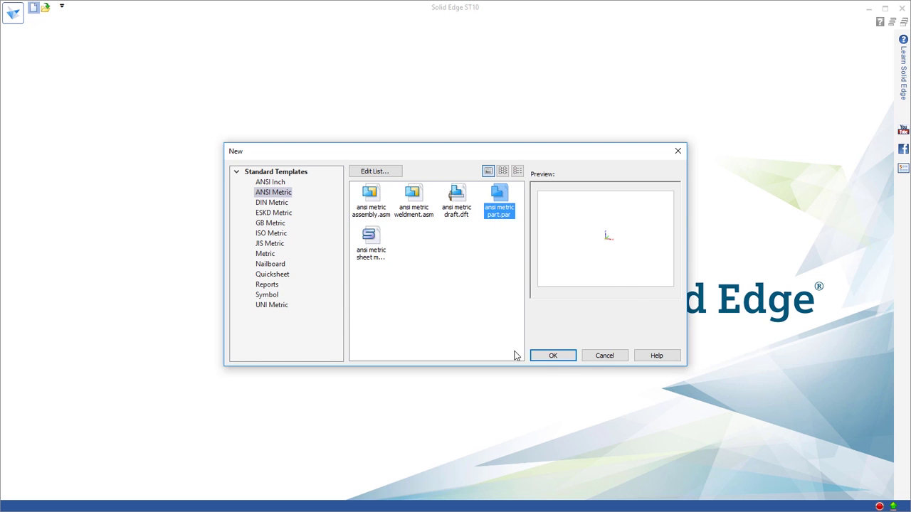
{"action": "left_click", "coordinate": [553, 356]}
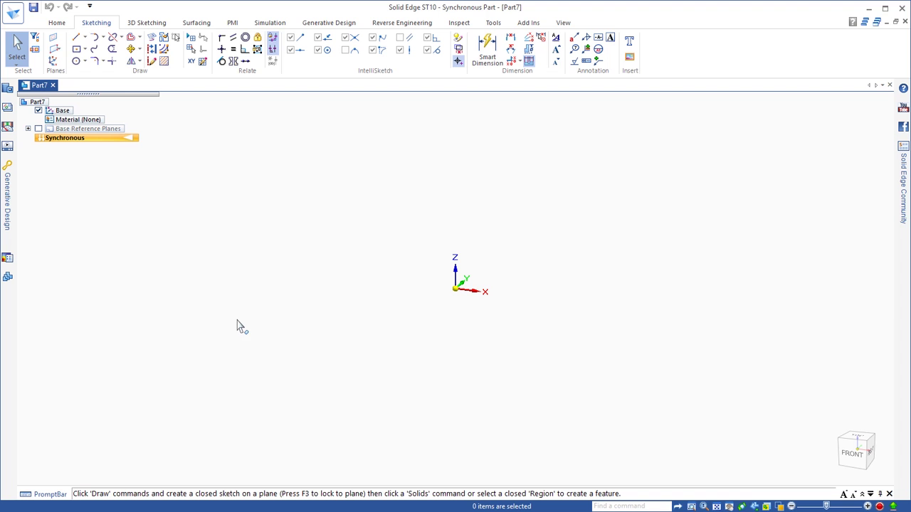
Step: Sketch a rectangle 300 mm wide and 100 mm high, centred on the origin and locked to the XZ plane
{"action": "left_click", "coordinate": [76, 50]}
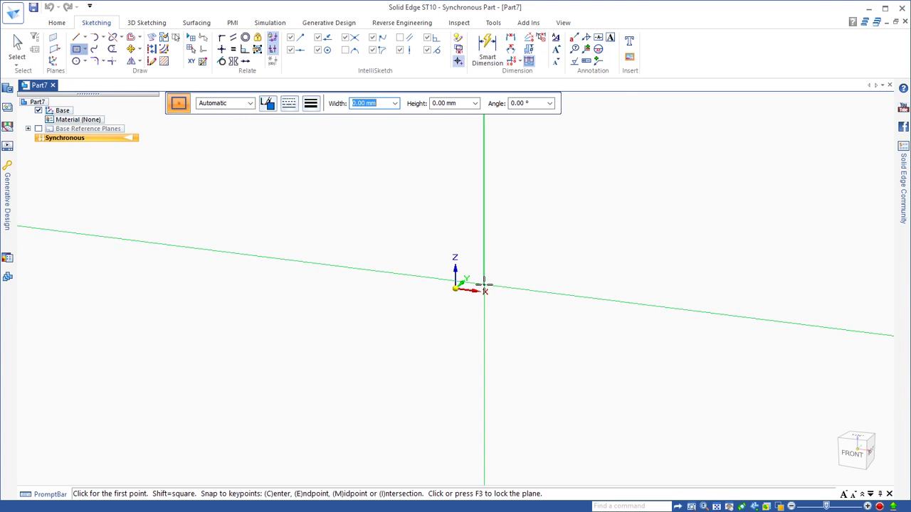
{"action": "key", "text": "F3"}
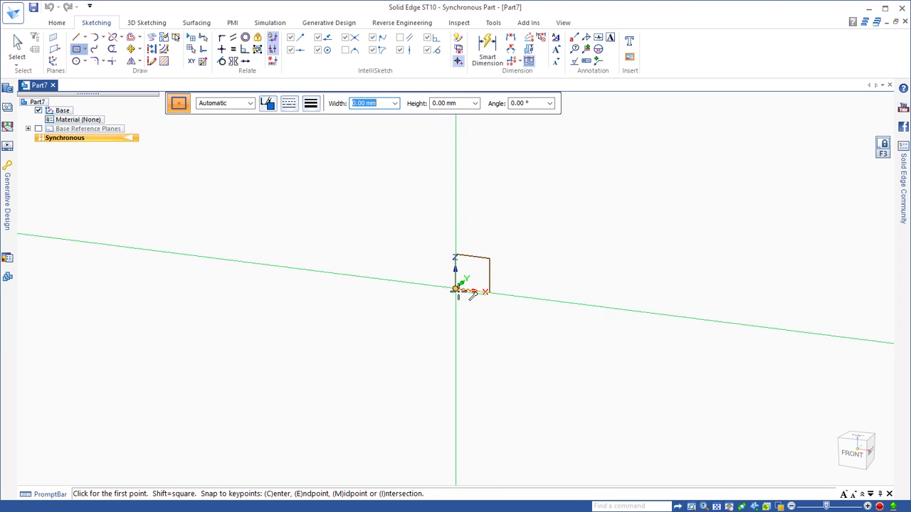
{"action": "left_click", "coordinate": [455, 290]}
{"action": "type", "text": "3"}
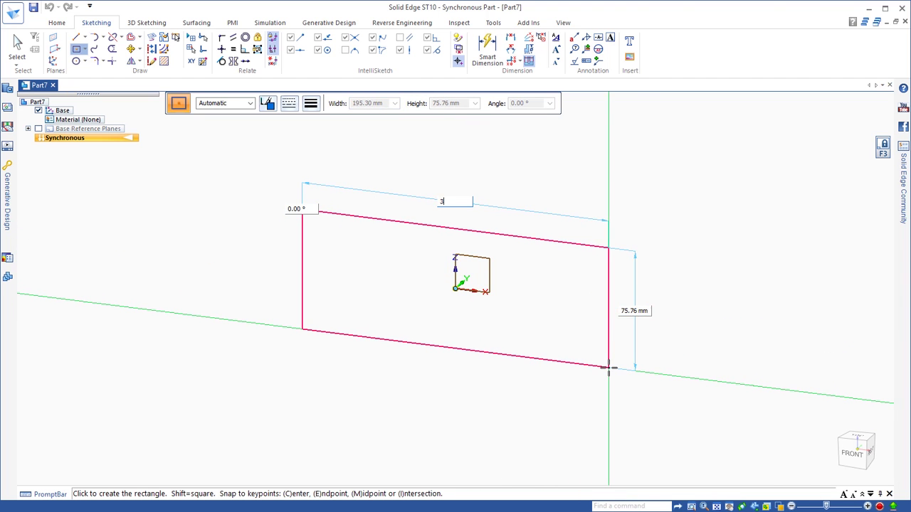
{"action": "type", "text": "00"}
{"action": "key", "text": "Tab"}
{"action": "type", "text": "100"}
{"action": "key", "text": "Return"}
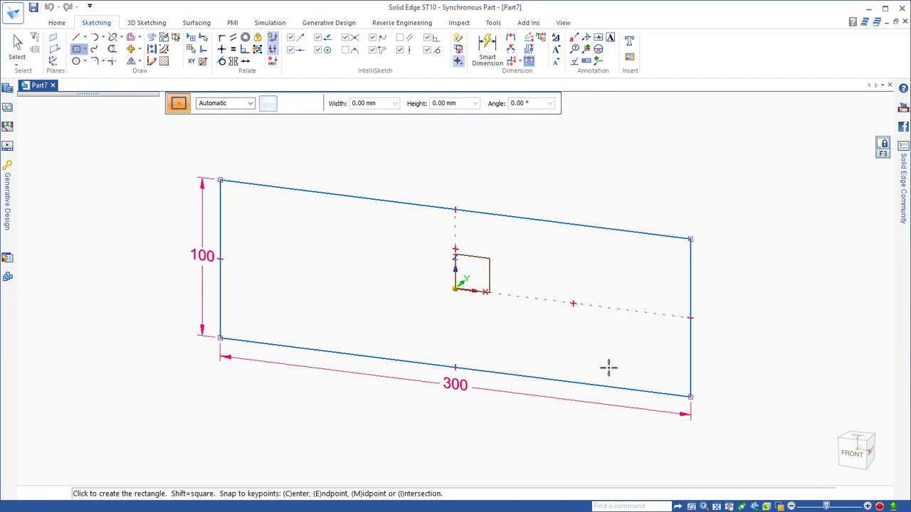
{"action": "key", "text": "Escape"}
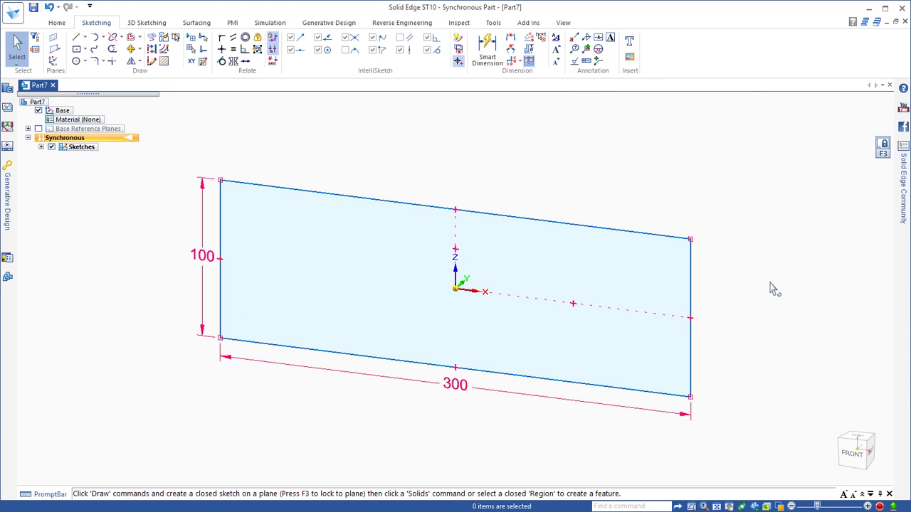
{"action": "key", "text": "ctrl+i"}
{"action": "key", "text": "ctrl+i"}
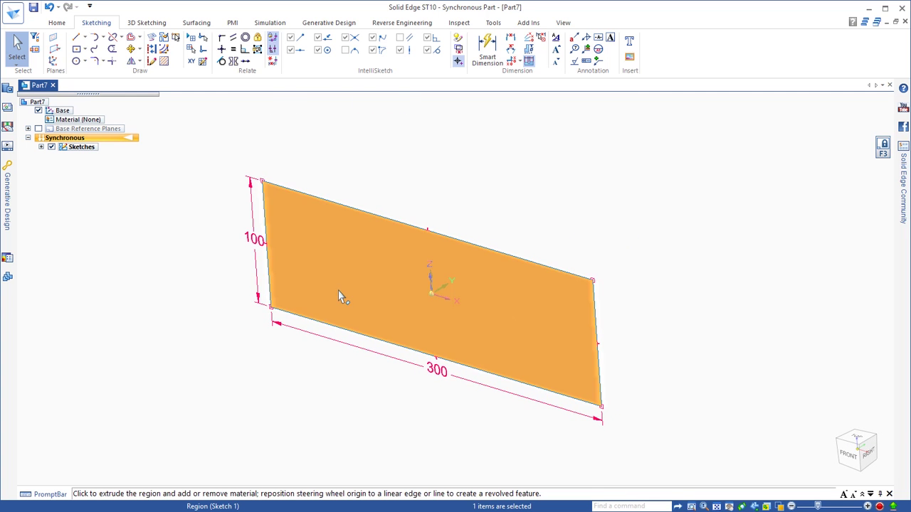
{"action": "left_click", "coordinate": [340, 307]}
{"action": "left_click", "coordinate": [324, 302]}
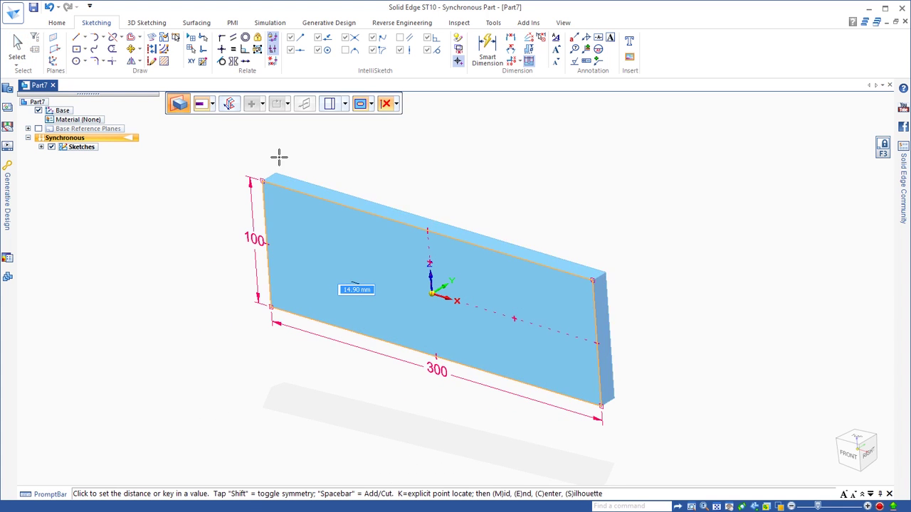
{"action": "key", "text": "shift"}
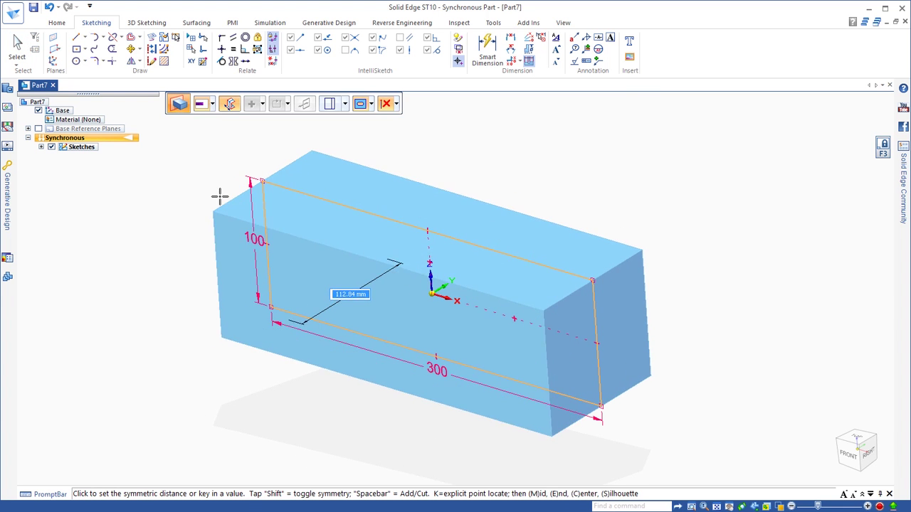
{"action": "key", "text": "shift"}
{"action": "key", "text": "Escape"}
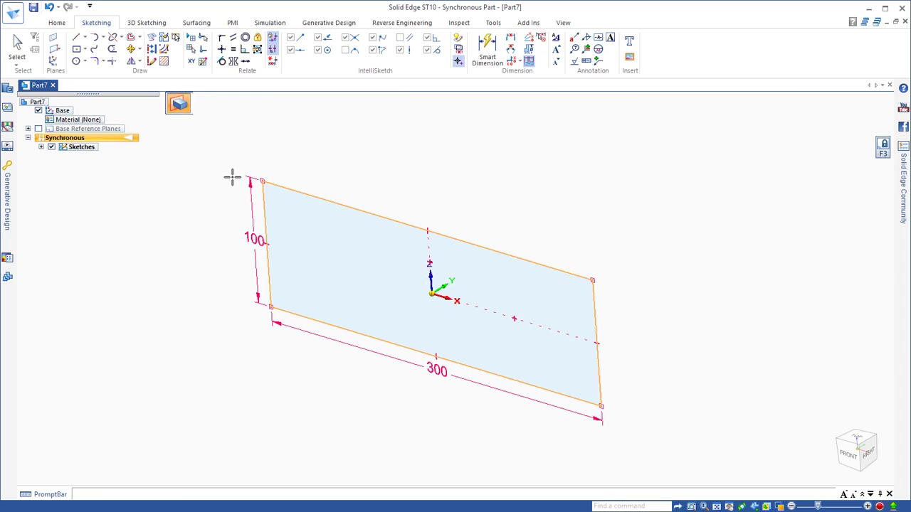
{"action": "left_click", "coordinate": [377, 301]}
{"action": "left_click", "coordinate": [378, 292]}
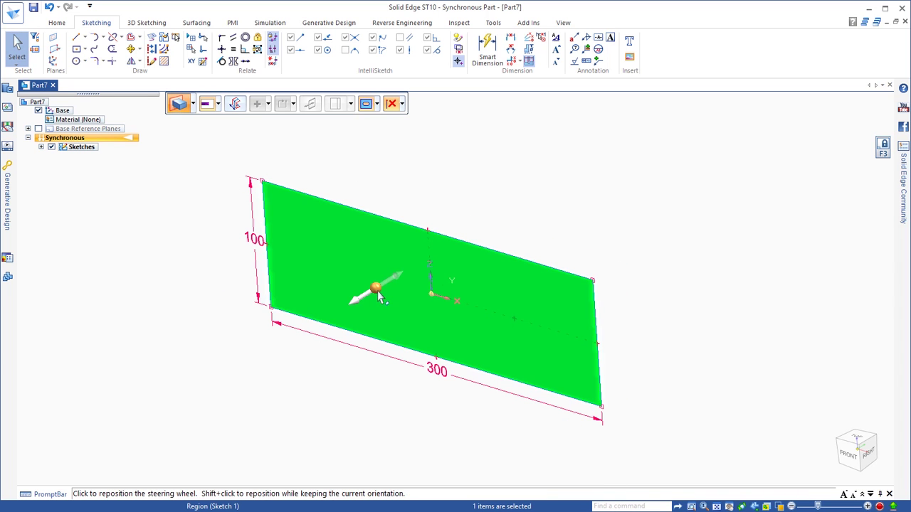
{"action": "left_click", "coordinate": [378, 292]}
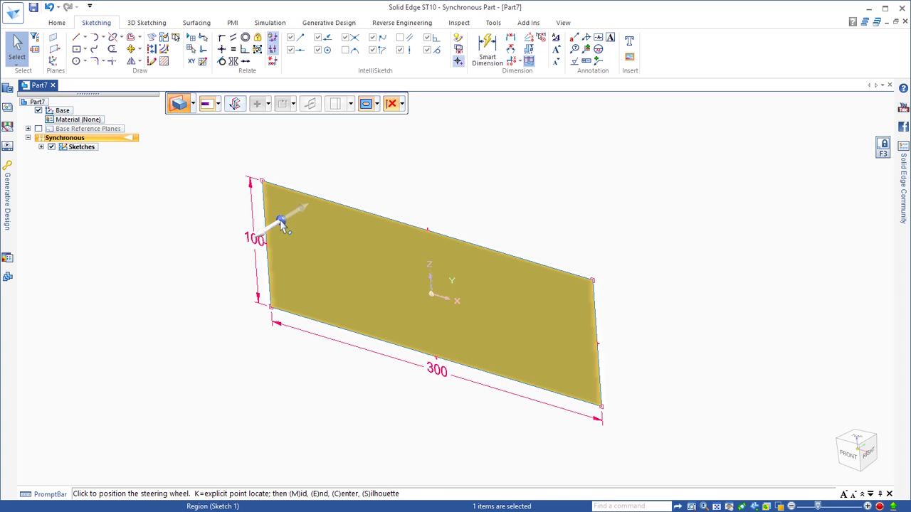
{"action": "left_click", "coordinate": [274, 221]}
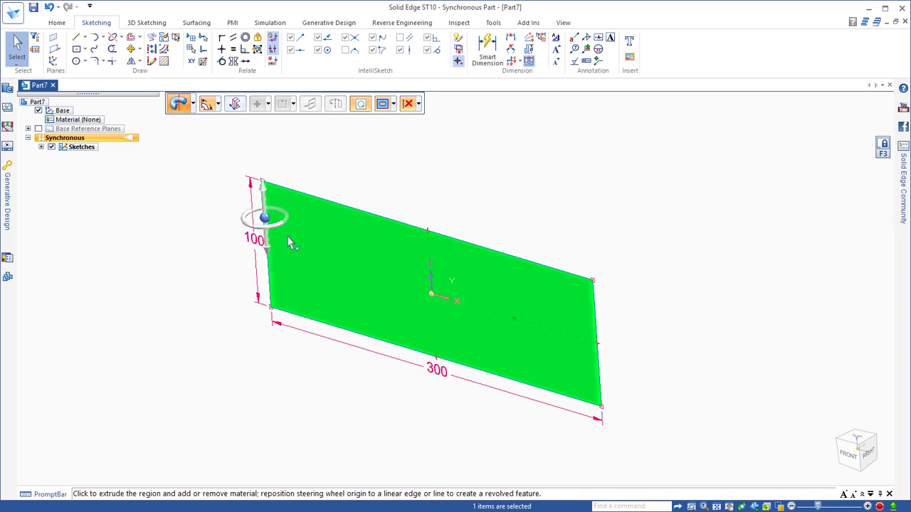
{"action": "left_click", "coordinate": [264, 196]}
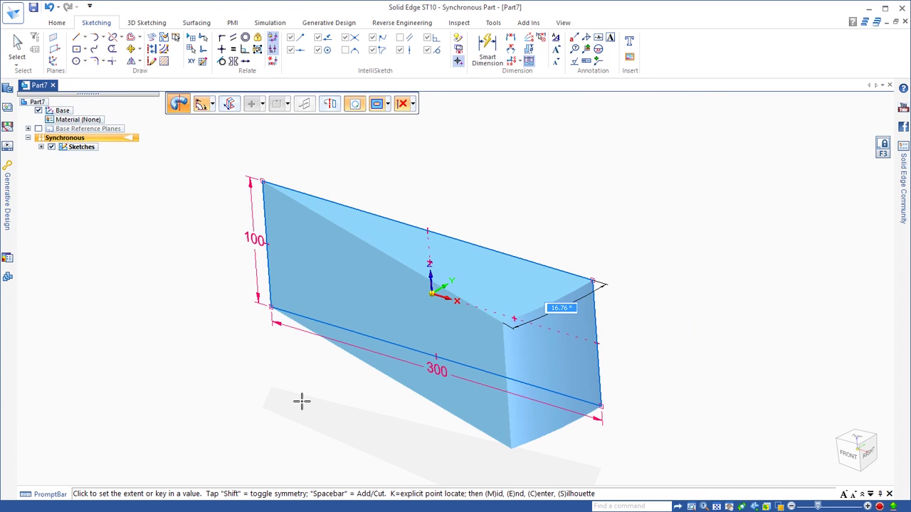
{"action": "key", "text": "Escape"}
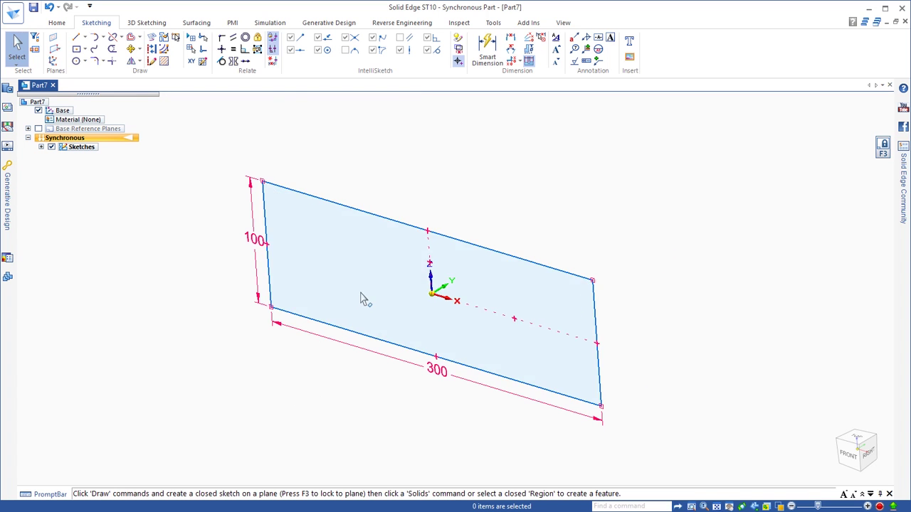
Step: Extrude the rectangular region symmetrically about its sketch plane to a total depth of 100 mm
{"action": "left_click", "coordinate": [361, 302]}
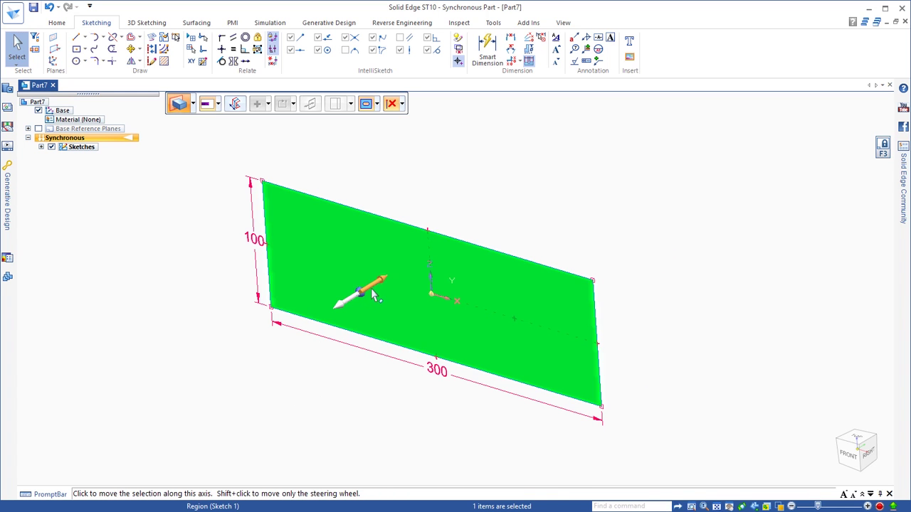
{"action": "left_click", "coordinate": [374, 295]}
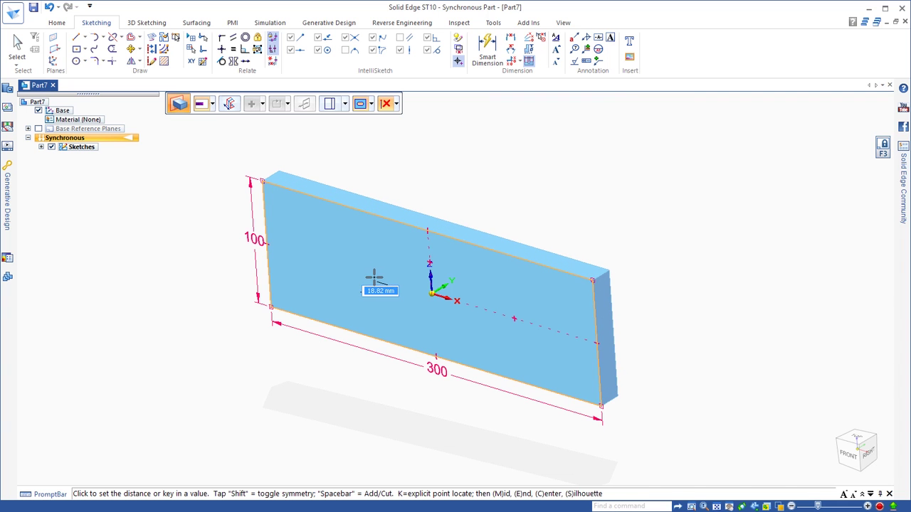
{"action": "key", "text": "shift"}
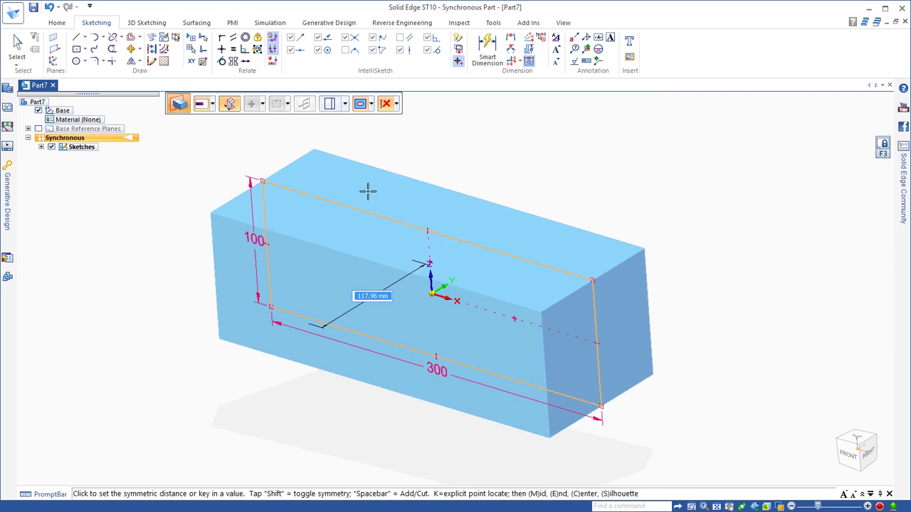
{"action": "type", "text": "1"}
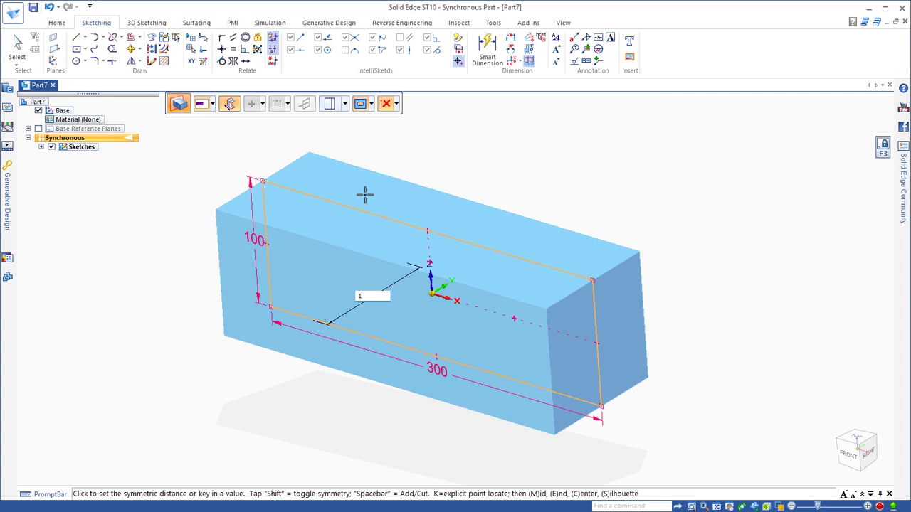
{"action": "type", "text": "00"}
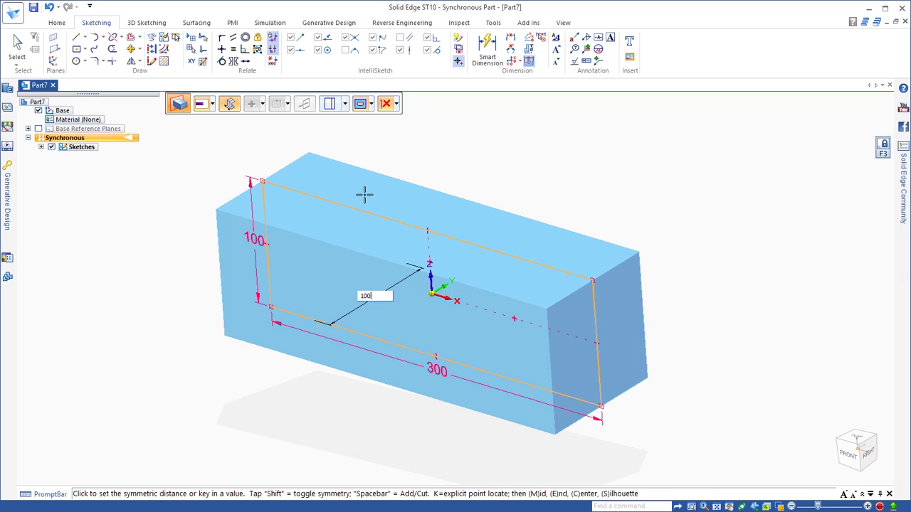
{"action": "key", "text": "Return"}
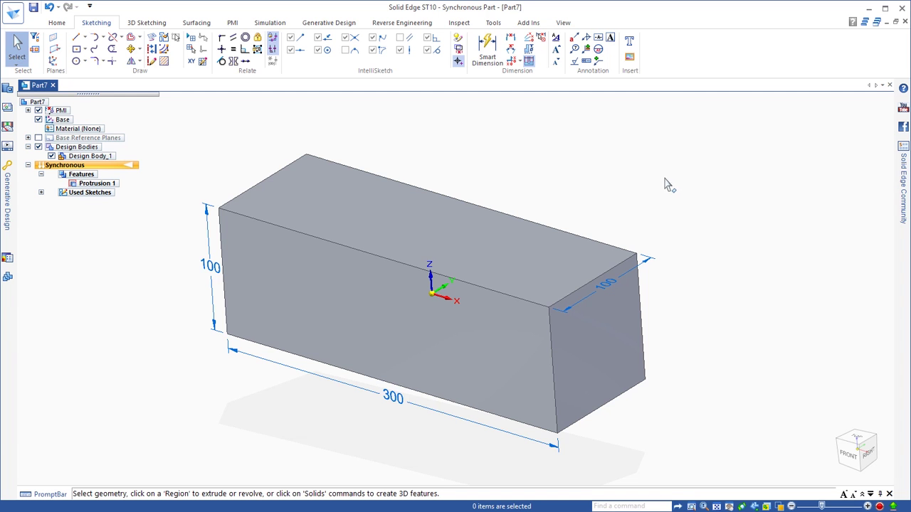
Step: Set the block's vertical height dimension to 60 mm
{"action": "middle_click_drag", "start_coordinate": [669, 187], "coordinate": [722, 309]}
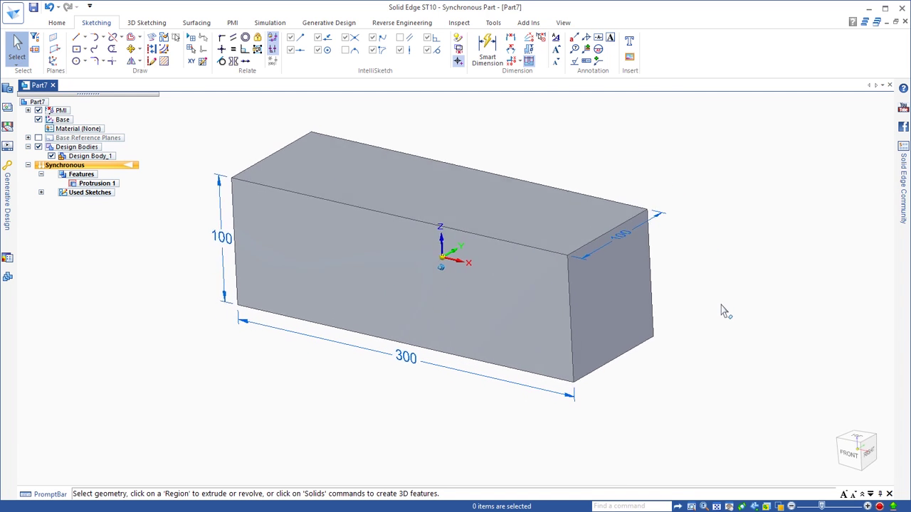
{"action": "left_click", "coordinate": [226, 238]}
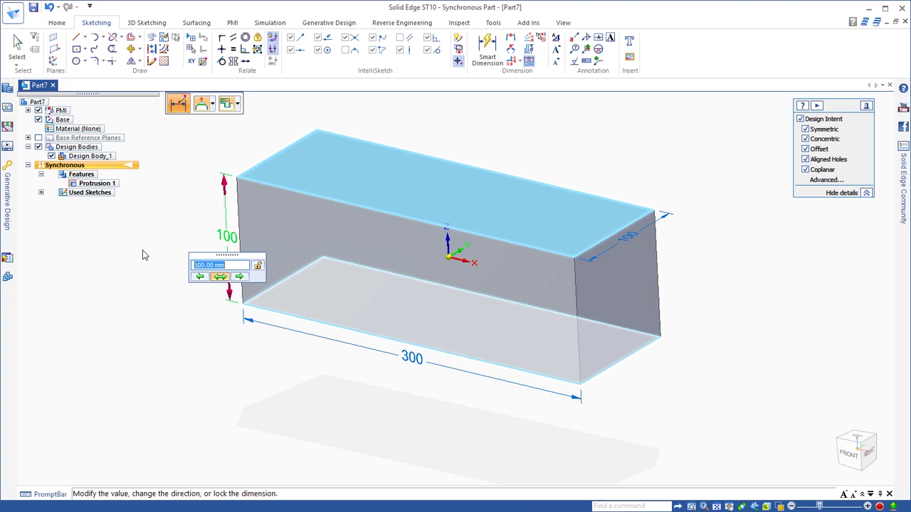
{"action": "type", "text": "60"}
{"action": "key", "text": "Return"}
{"action": "key", "text": "Escape"}
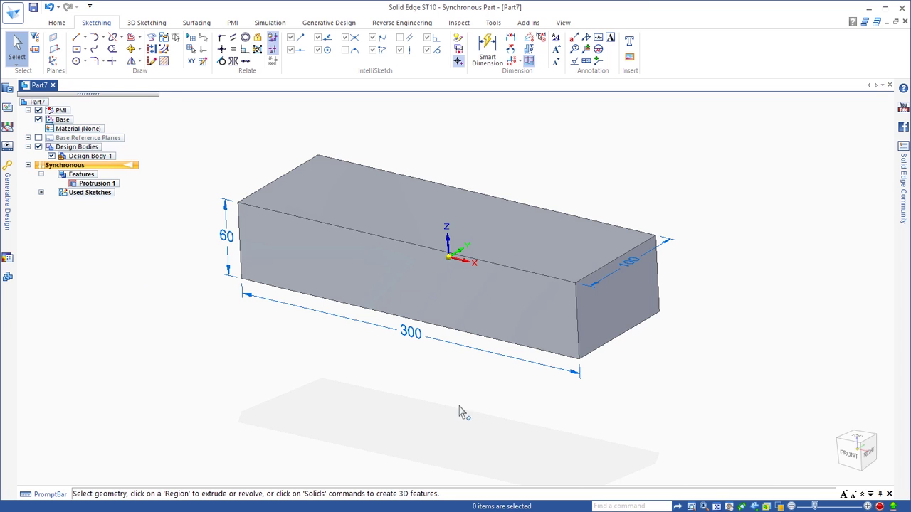
Step: Set the block's depth dimension to 50 mm, with the change applied symmetrically to both sides
{"action": "left_click", "coordinate": [635, 269]}
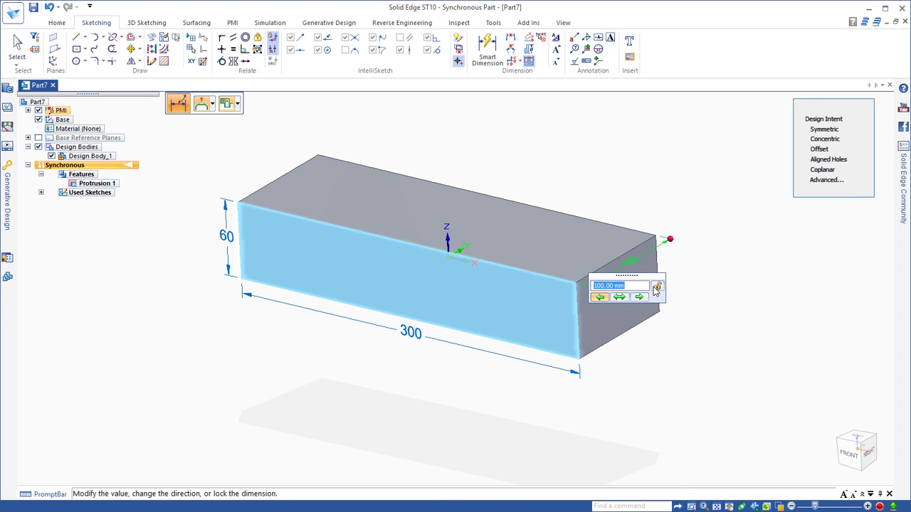
{"action": "left_click", "coordinate": [619, 297]}
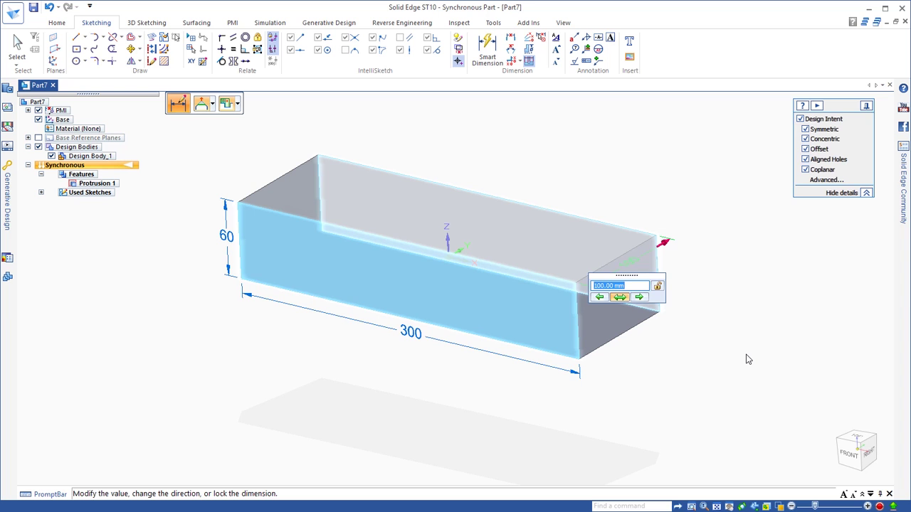
{"action": "type", "text": "50"}
{"action": "key", "text": "Return"}
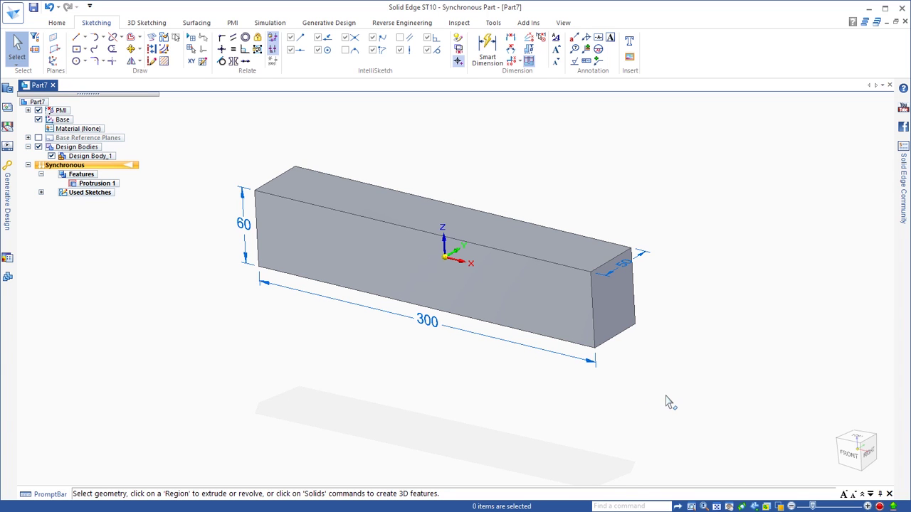
Step: Move the block's end face 20 mm outward along the X axis with the Symmetric design intent rule on, after trying it off
{"action": "left_click", "coordinate": [617, 314]}
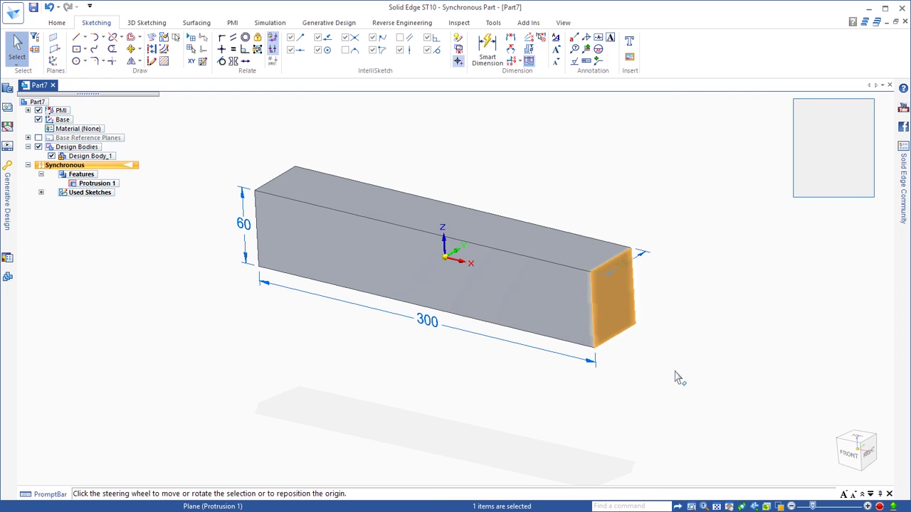
{"action": "left_click_drag", "start_coordinate": [632, 320], "coordinate": [597, 195]}
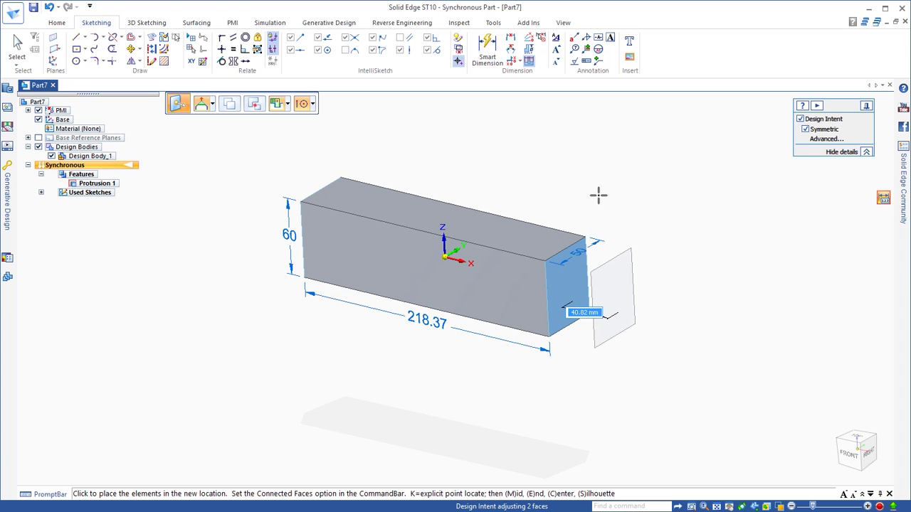
{"action": "left_click_drag", "start_coordinate": [599, 195], "coordinate": [786, 146]}
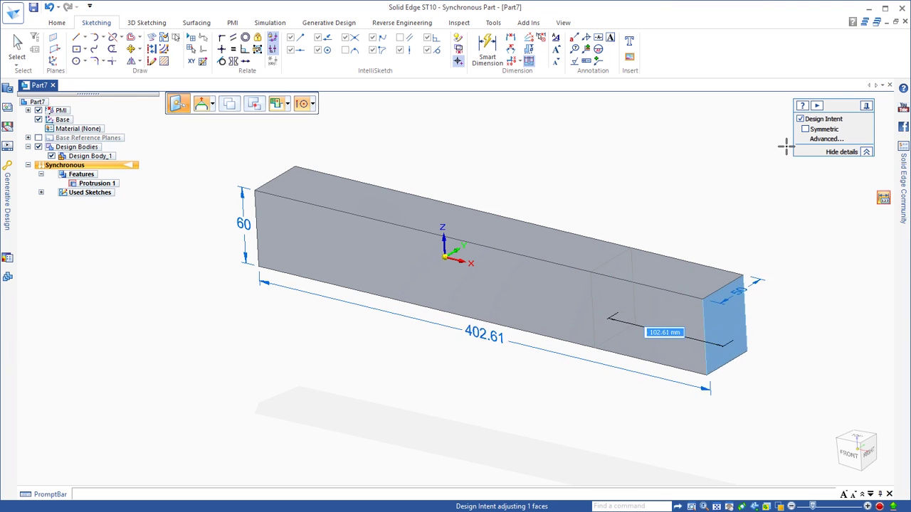
{"action": "left_click", "coordinate": [804, 128]}
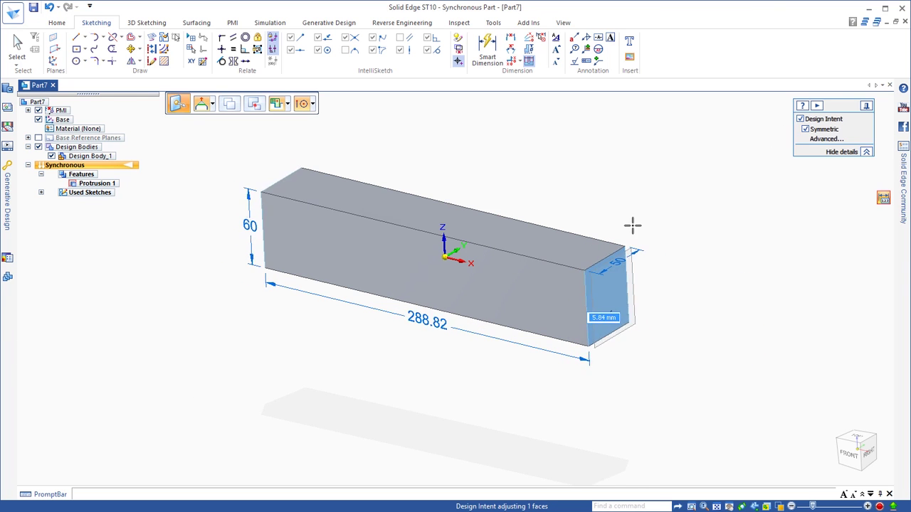
{"action": "left_click_drag", "start_coordinate": [632, 226], "coordinate": [645, 226]}
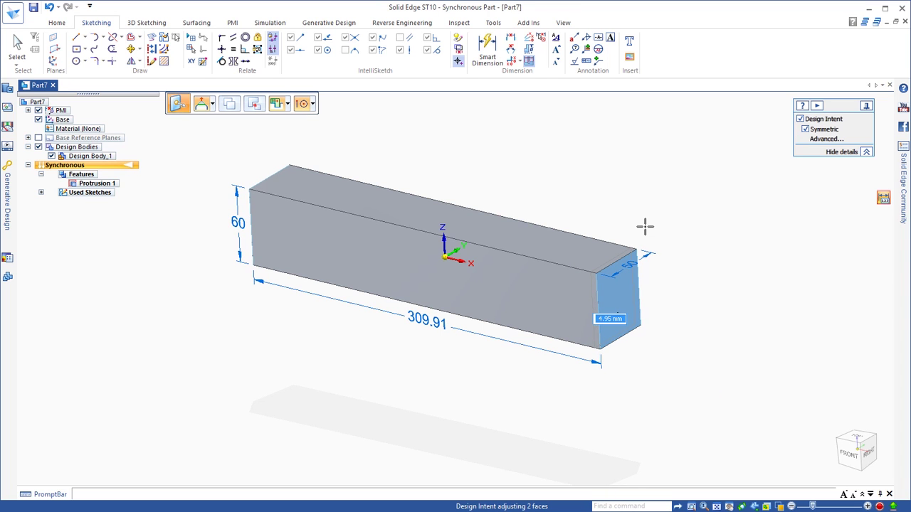
{"action": "type", "text": "20"}
{"action": "key", "text": "Return"}
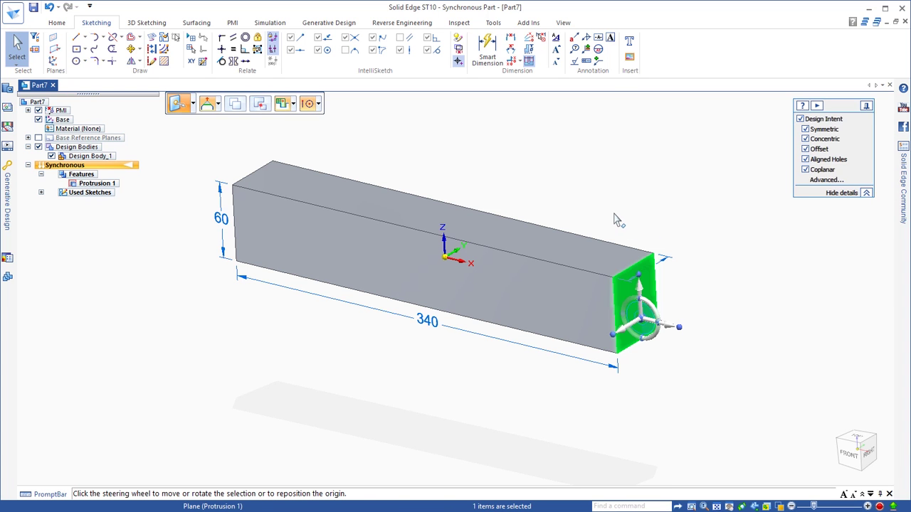
Step: Clear the face selection and delete Sketch 2 from the used sketches
{"action": "key", "text": "Escape"}
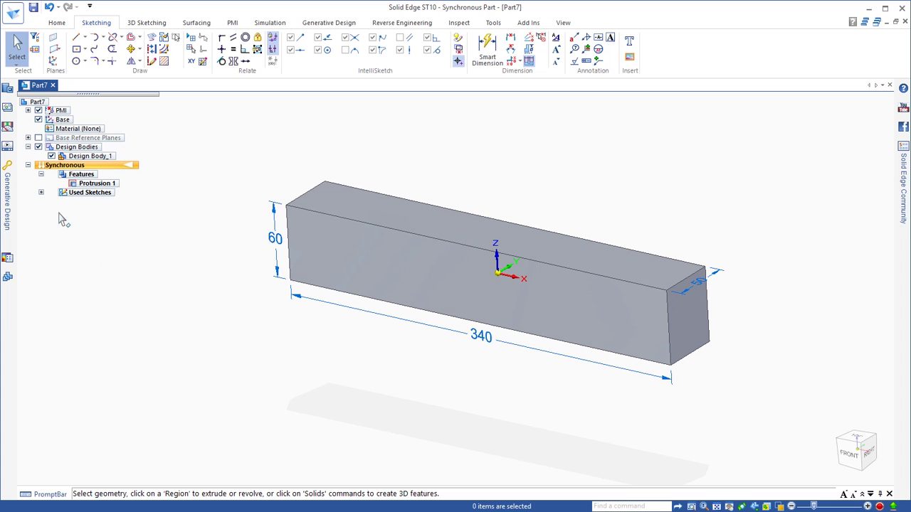
{"action": "left_click", "coordinate": [41, 193]}
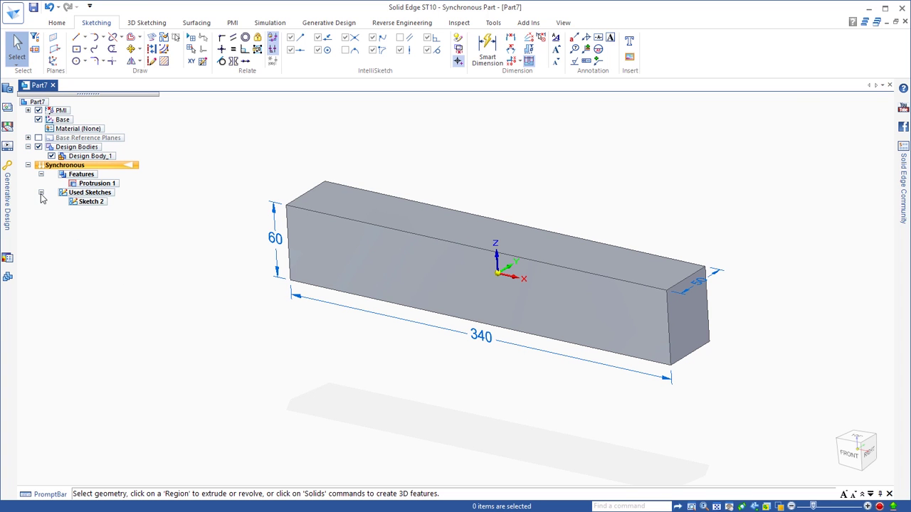
{"action": "left_click", "coordinate": [89, 202]}
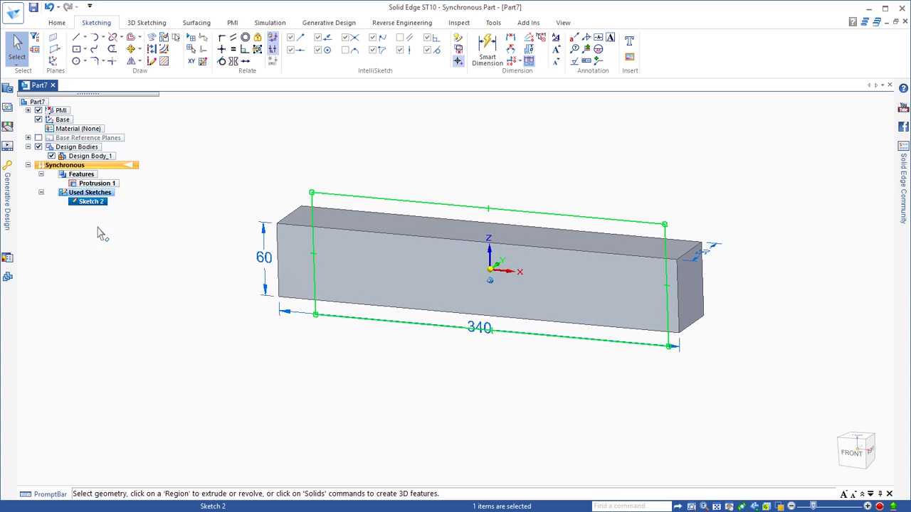
{"action": "right_click", "coordinate": [84, 203]}
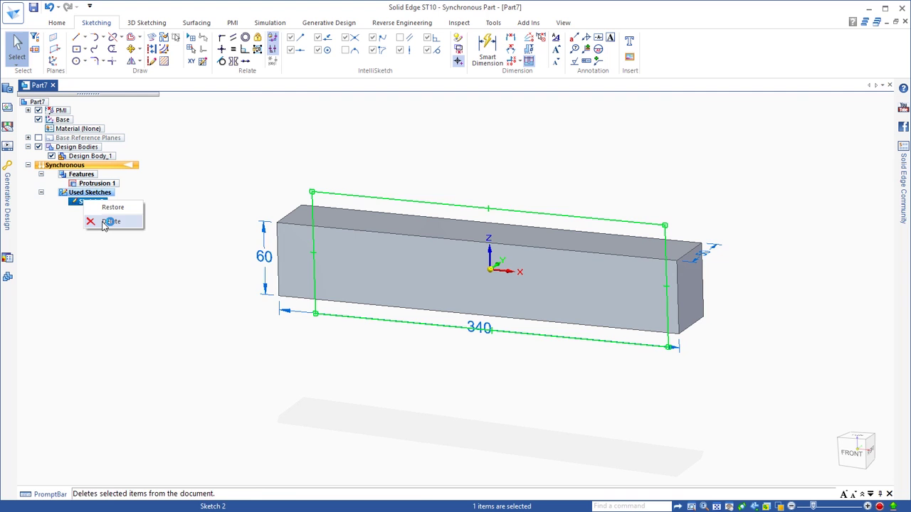
{"action": "left_click", "coordinate": [108, 221]}
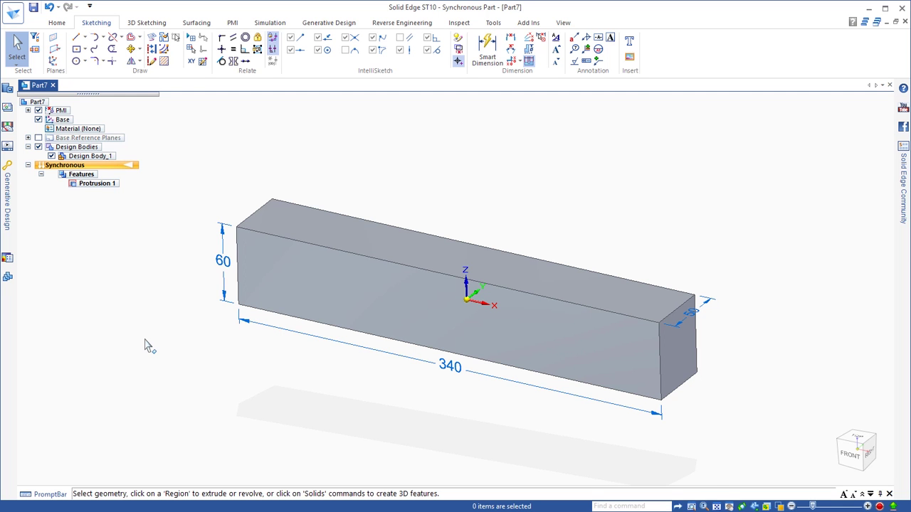
Step: Lock the sketch plane to the block's top face and draw a line about 92 mm long across its width, between the origin and the +X end
{"action": "middle_click_drag", "start_coordinate": [156, 346], "coordinate": [627, 209]}
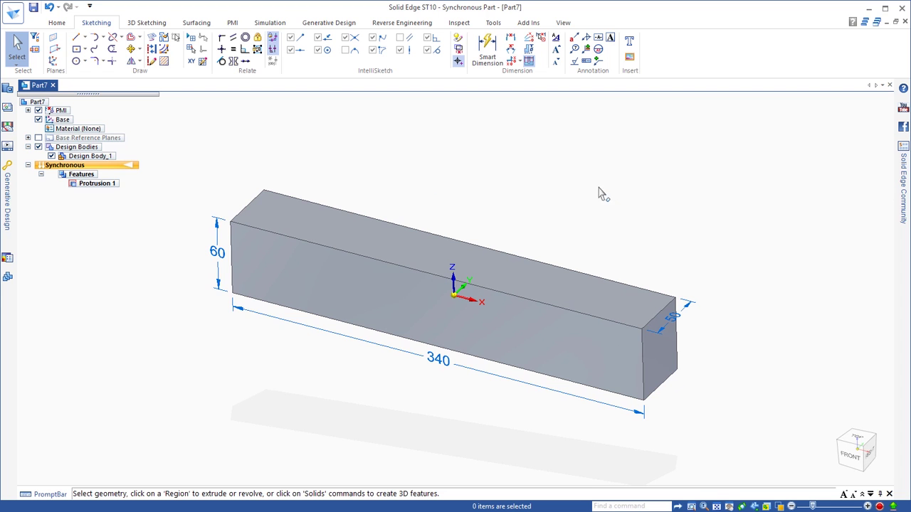
{"action": "left_click", "coordinate": [76, 37]}
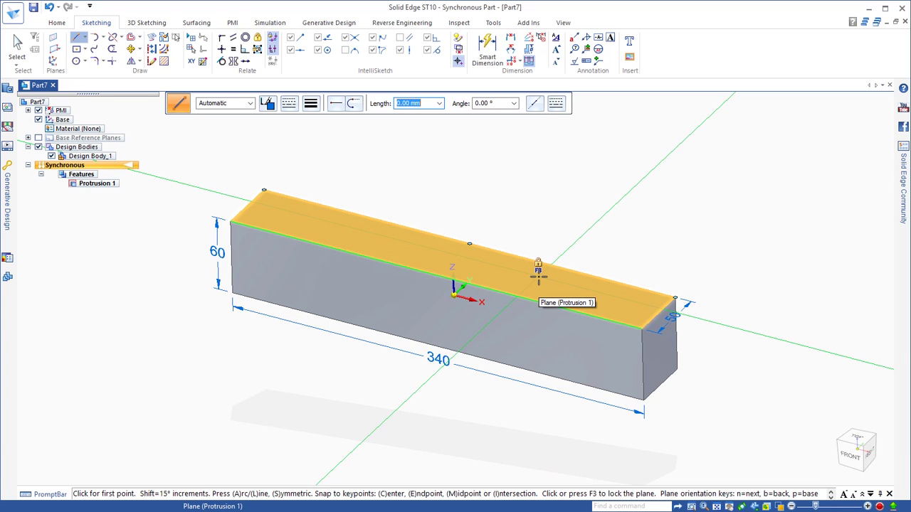
{"action": "key", "text": "F3"}
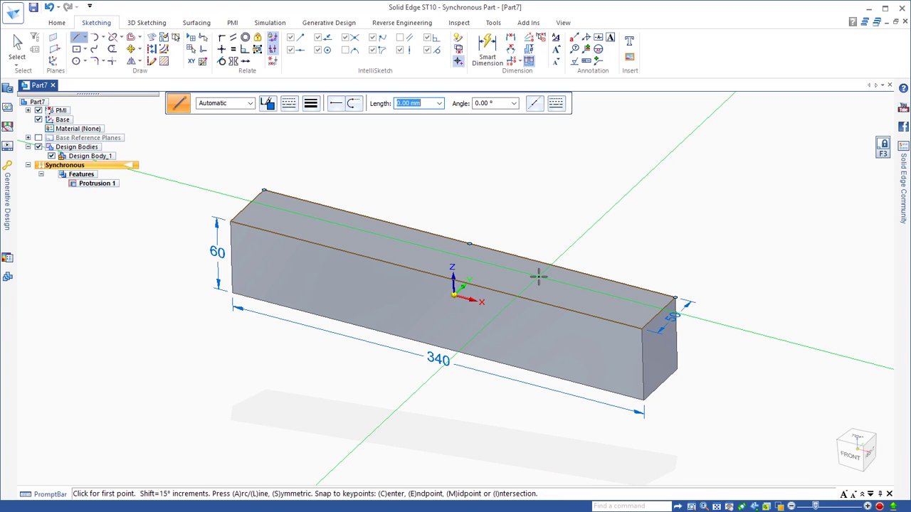
{"action": "left_click", "coordinate": [496, 309]}
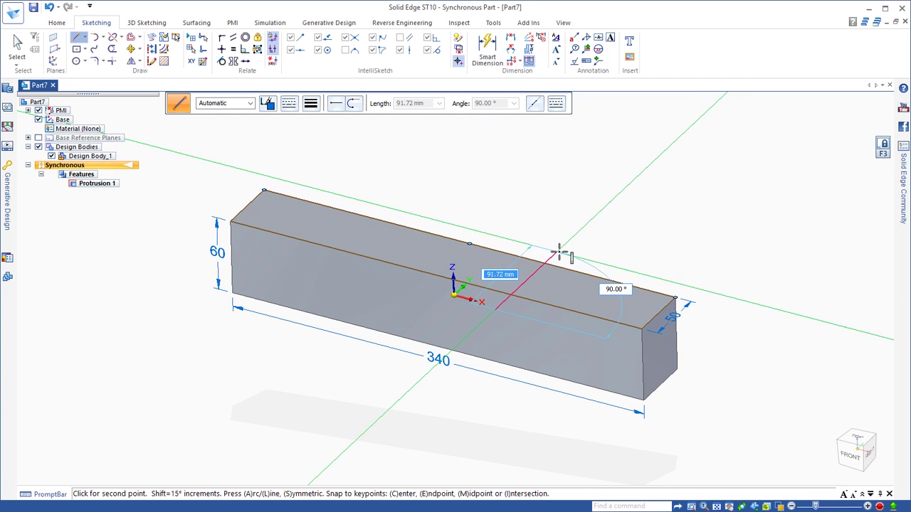
{"action": "left_click", "coordinate": [559, 250]}
{"action": "key", "text": "Escape"}
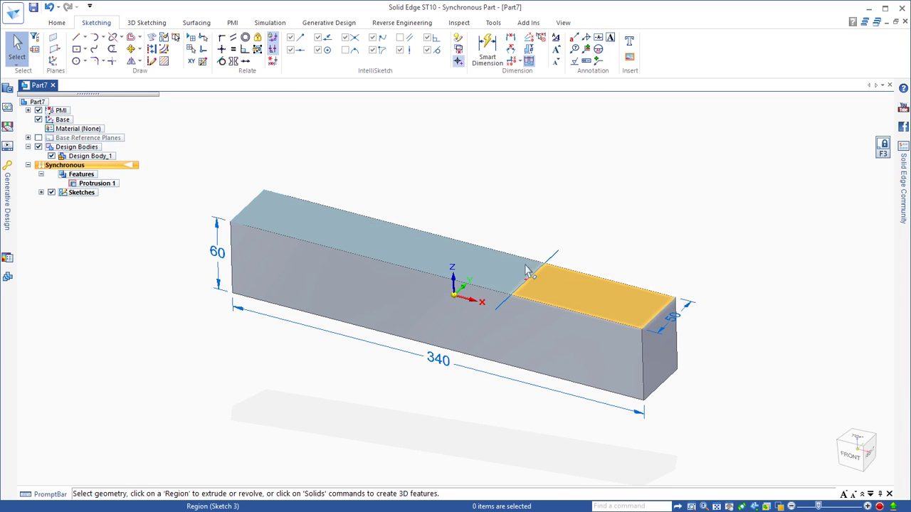
Step: Extrude the smaller top-face region at the block's +X end upward by 150 mm
{"action": "left_click", "coordinate": [567, 292]}
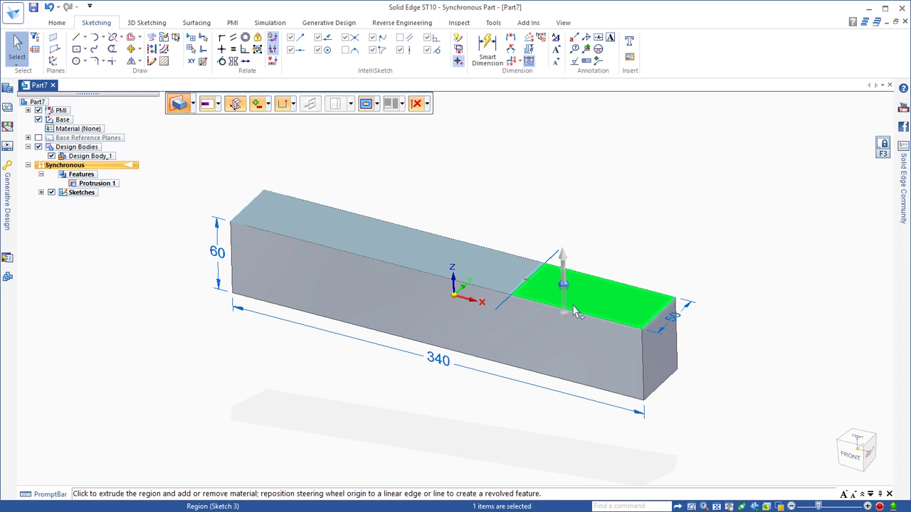
{"action": "left_click", "coordinate": [568, 308]}
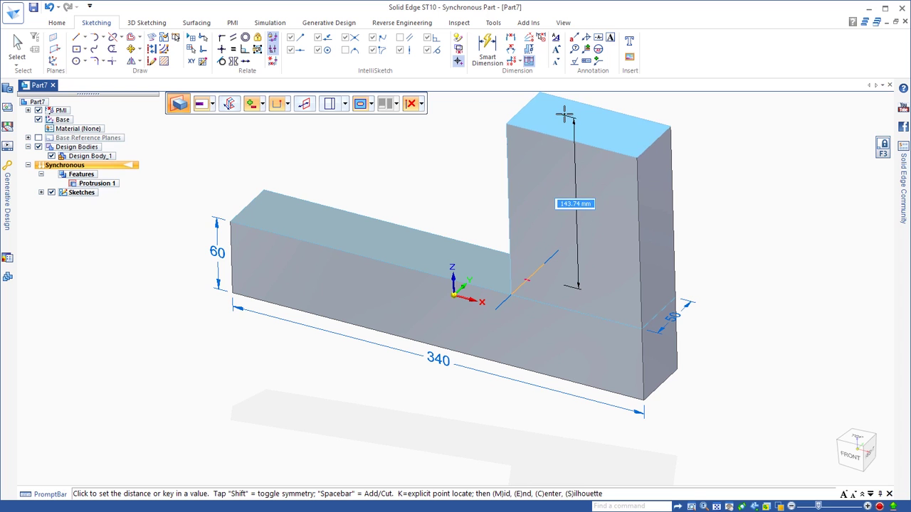
{"action": "type", "text": "150"}
{"action": "key", "text": "Return"}
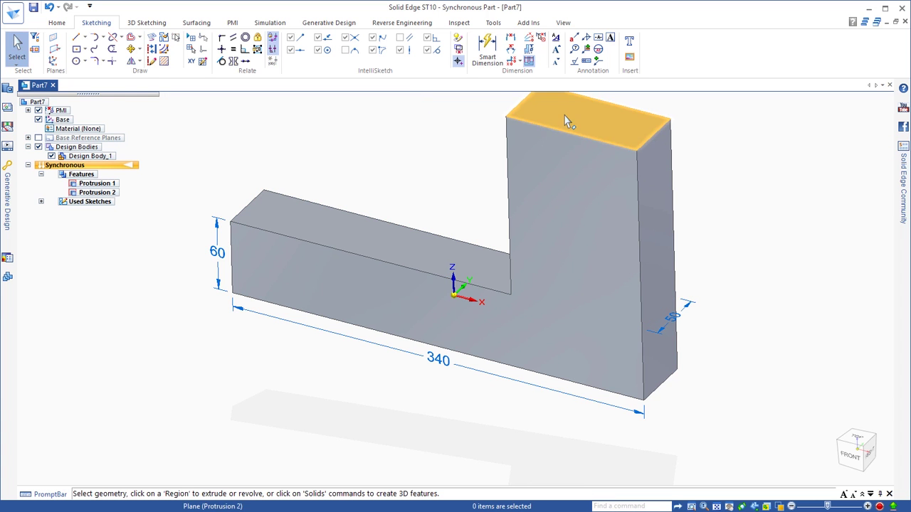
Step: Fence-select the upright leg's faces and move them outward along the X axis, making the part about 411 mm long
{"action": "middle_click_drag", "start_coordinate": [735, 331], "coordinate": [451, 340]}
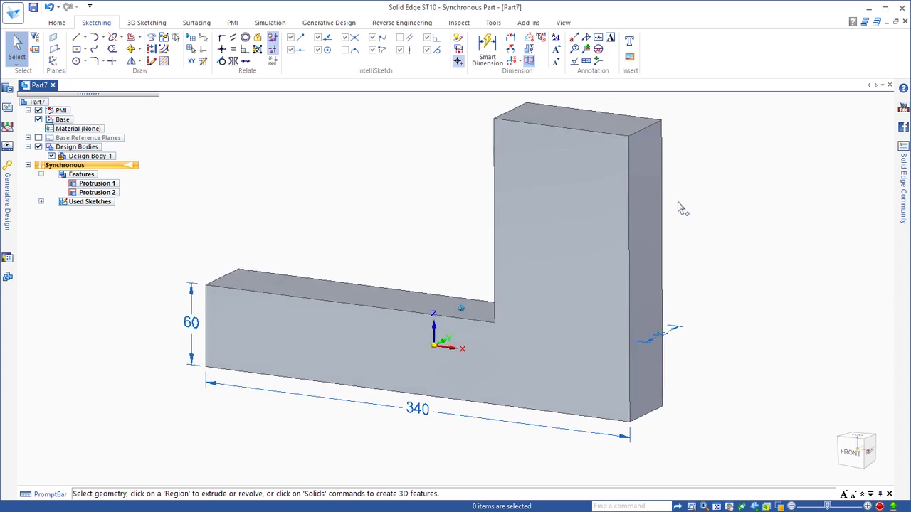
{"action": "mouse_move", "coordinate": [429, 144]}
{"action": "middle_mouse_down"}
{"action": "mouse_move", "coordinate": [807, 323]}
{"action": "mouse_move", "coordinate": [767, 308]}
{"action": "middle_mouse_up"}
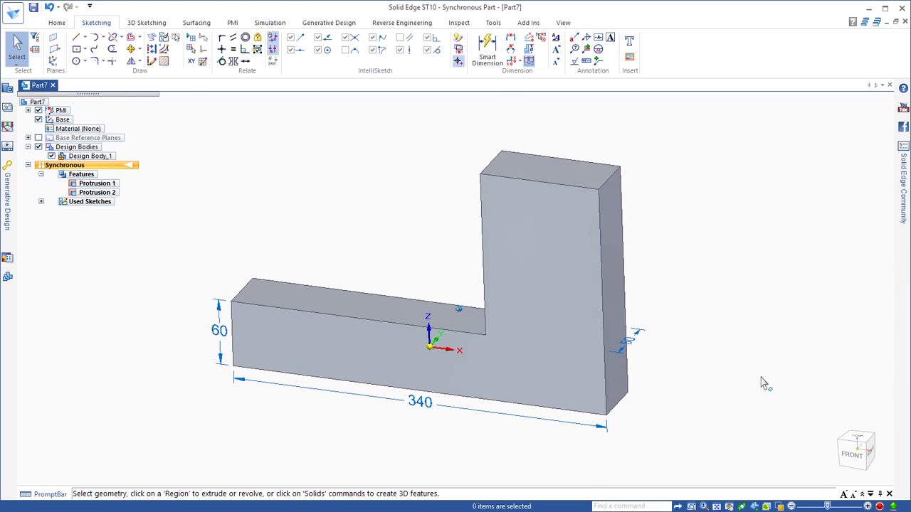
{"action": "left_click_drag", "start_coordinate": [438, 124], "coordinate": [635, 451]}
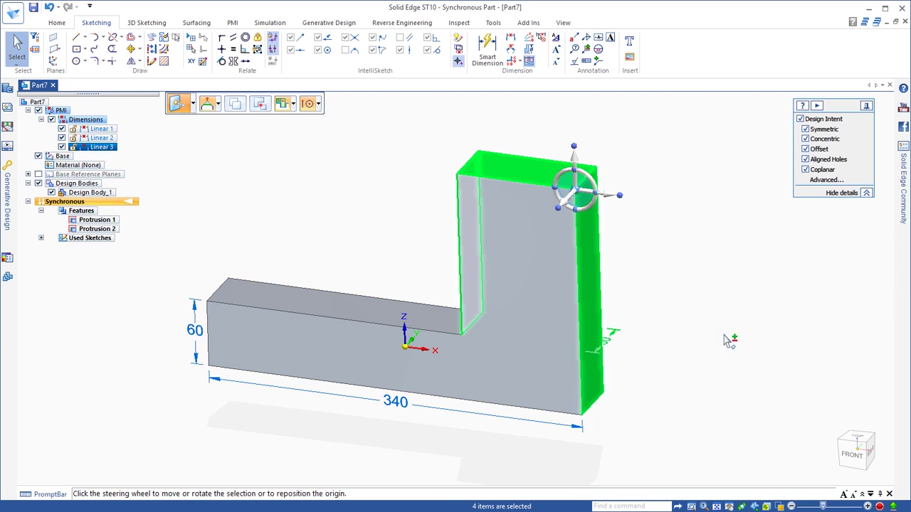
{"action": "left_click", "coordinate": [611, 198]}
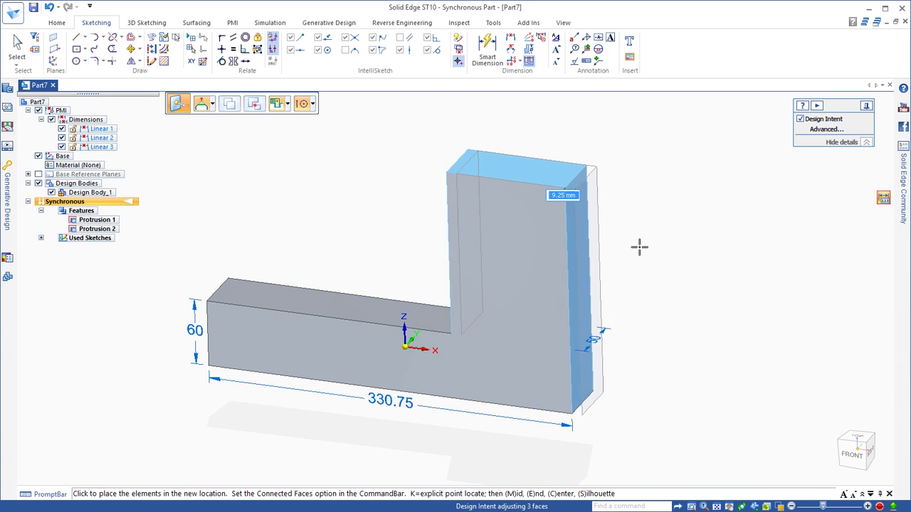
{"action": "left_click", "coordinate": [646, 247]}
{"action": "left_click", "coordinate": [622, 205]}
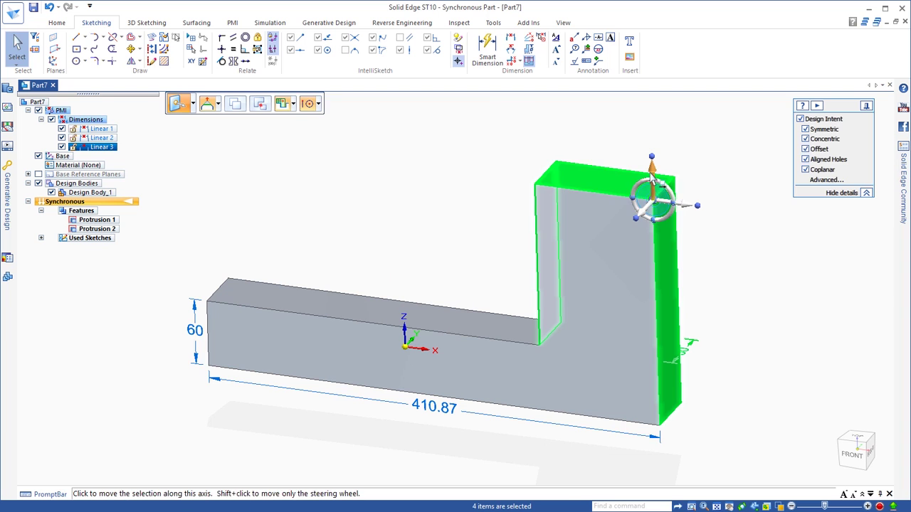
Step: Move the selected upright leg faces upward along the Z axis to make the leg taller
{"action": "left_click", "coordinate": [647, 189]}
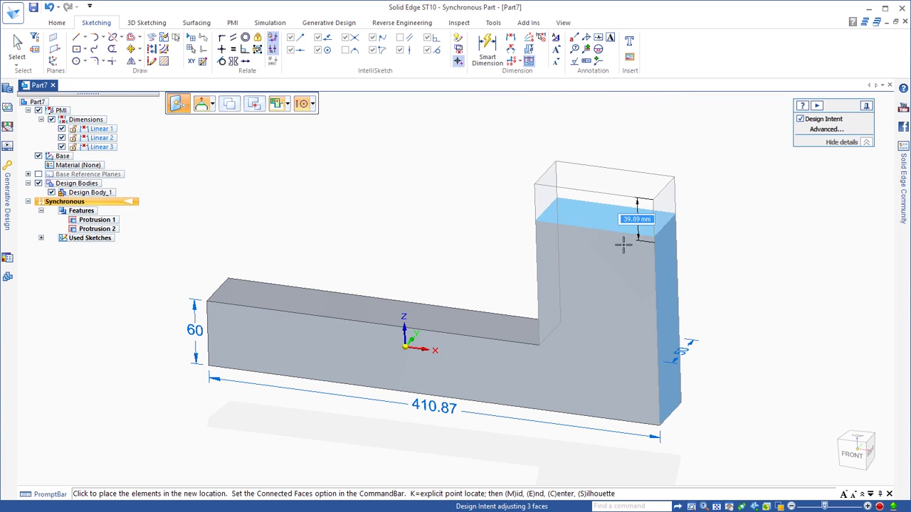
{"action": "left_click", "coordinate": [626, 156]}
{"action": "left_click", "coordinate": [643, 154]}
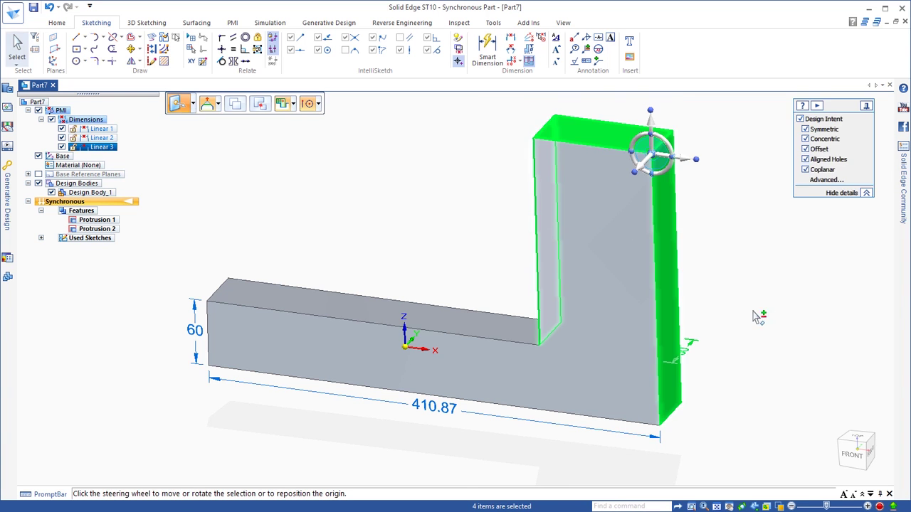
Step: Reposition the steering wheel on the upright leg's lower outer edge and rotate the selected faces 15° inward over the base
{"action": "left_click", "coordinate": [652, 153]}
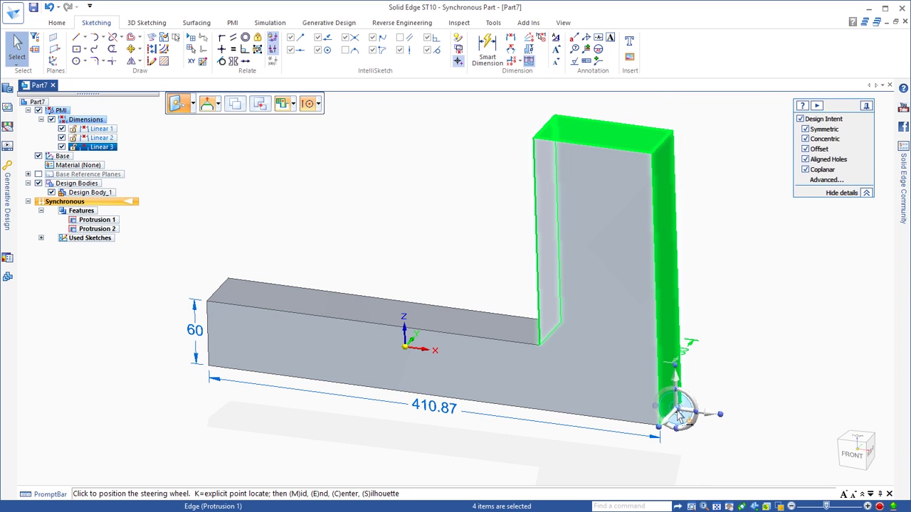
{"action": "left_click", "coordinate": [675, 407]}
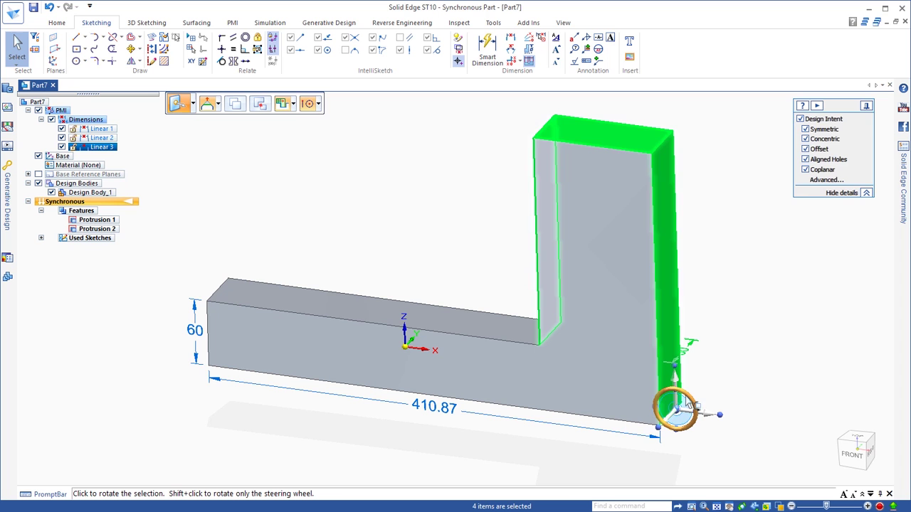
{"action": "left_click", "coordinate": [687, 406]}
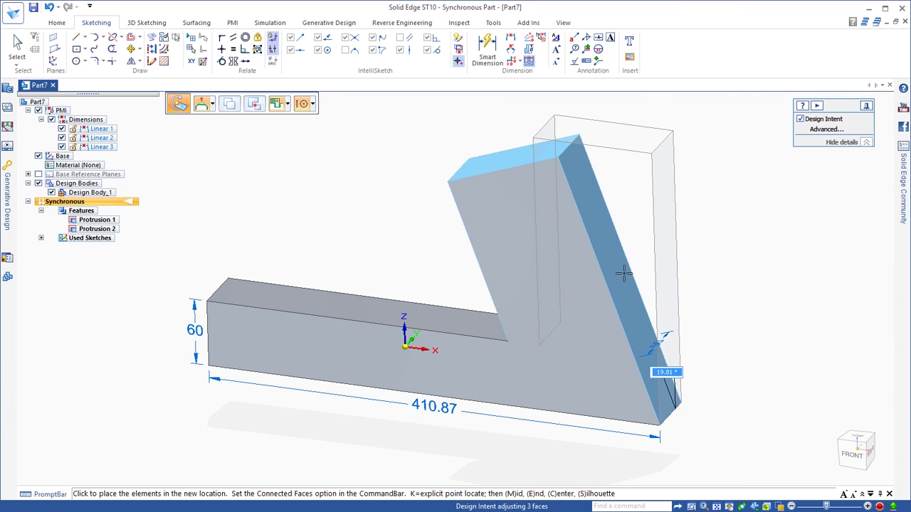
{"action": "type", "text": "15"}
{"action": "key", "text": "Return"}
{"action": "key", "text": "Escape"}
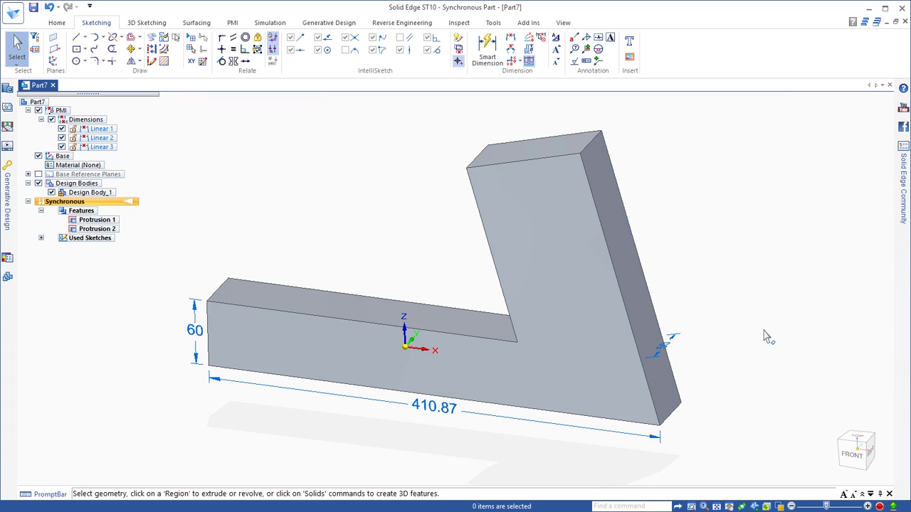